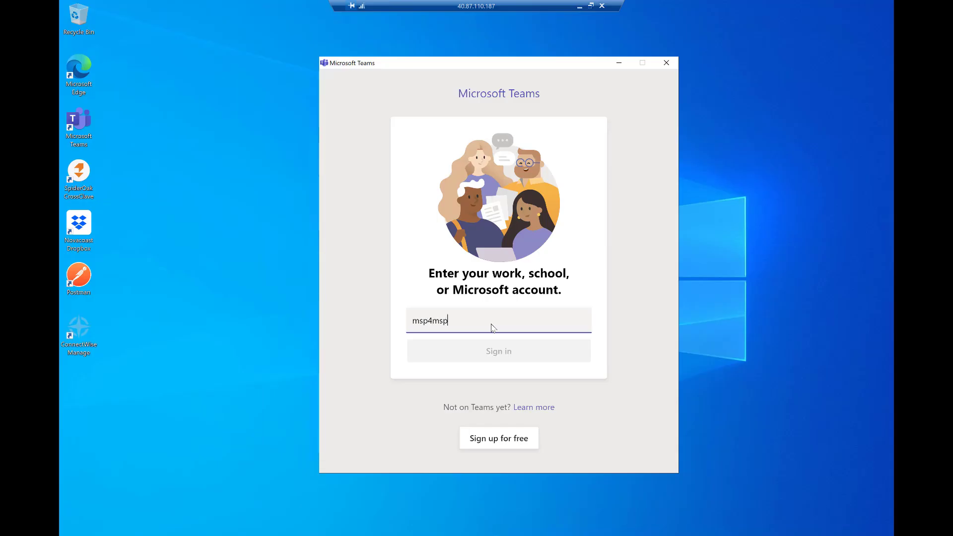
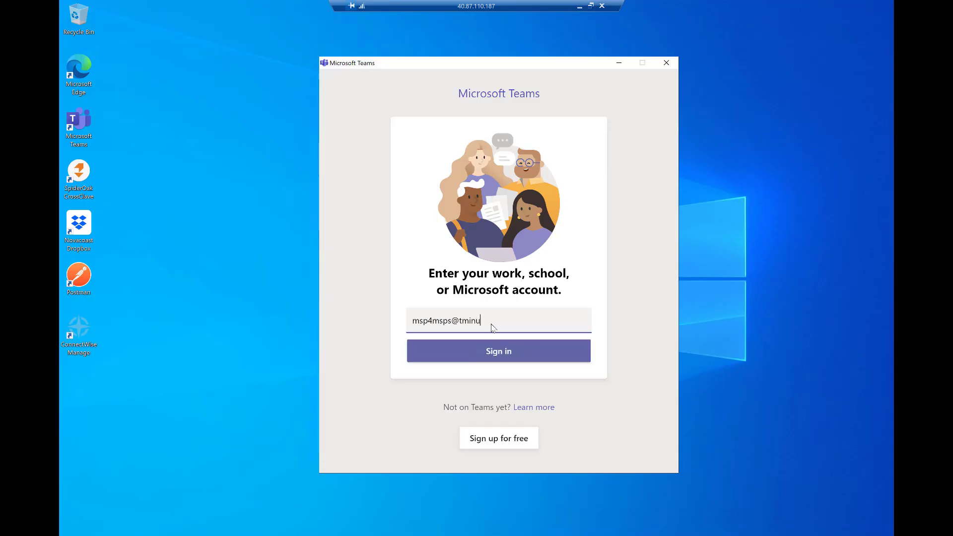
Step: Enter the work account e-mail in the Teams sign-in box and sign in
{"action": "left_click", "coordinate": [523, 347]}
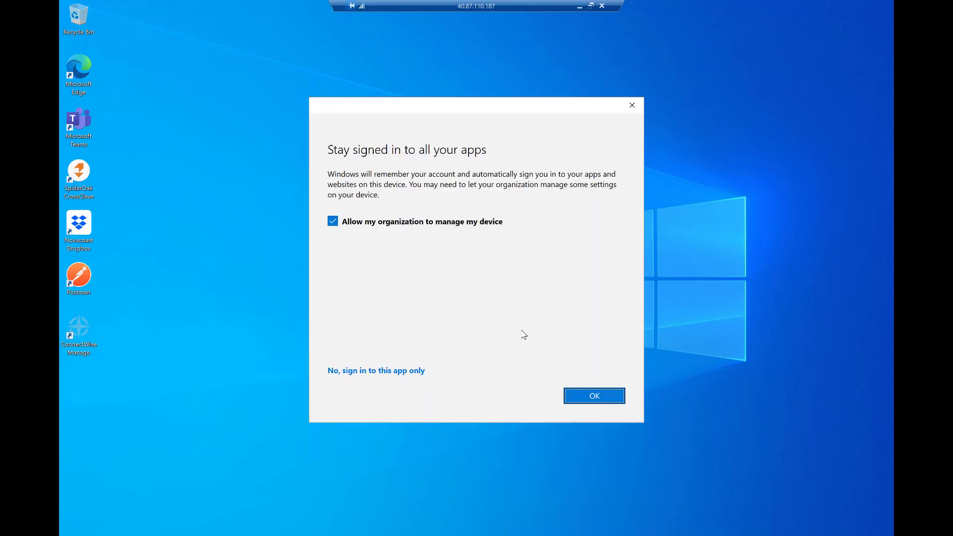
Step: Allow the organization to manage this device so Windows finishes adding the work account
{"action": "left_click", "coordinate": [581, 397]}
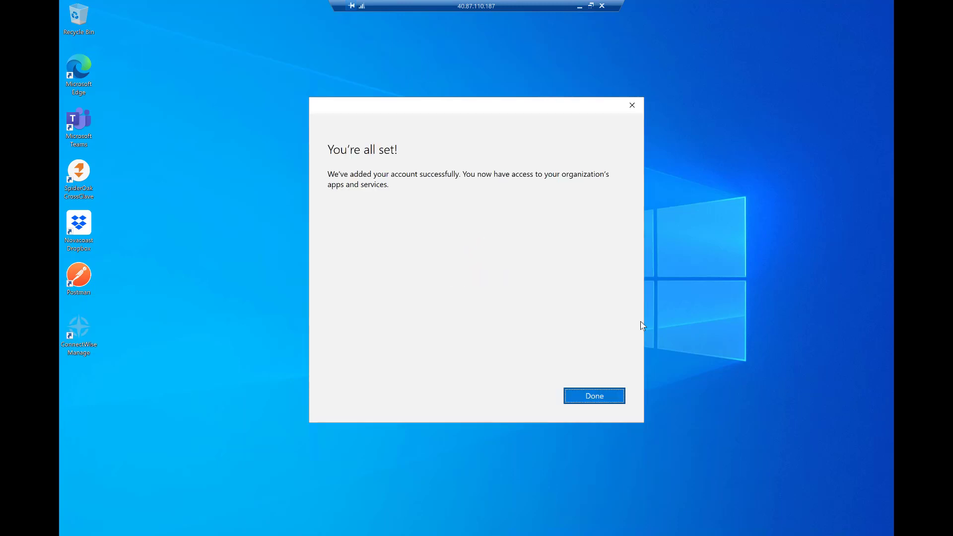
Step: Dismiss the 'You're all set!' confirmation, minimize the remote session, and refresh the Intune Windows devices list
{"action": "left_click", "coordinate": [609, 402]}
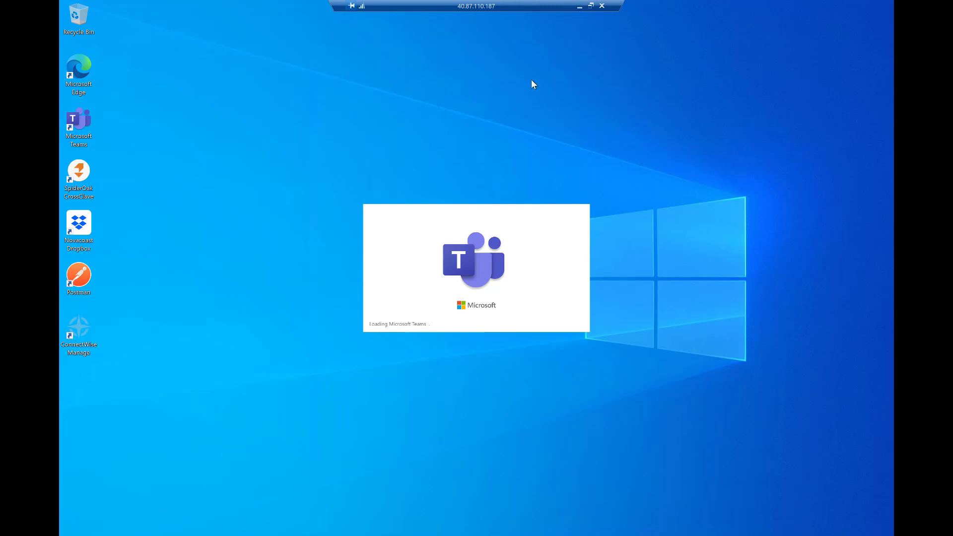
{"action": "left_click", "coordinate": [580, 8]}
{"action": "left_click", "coordinate": [343, 117]}
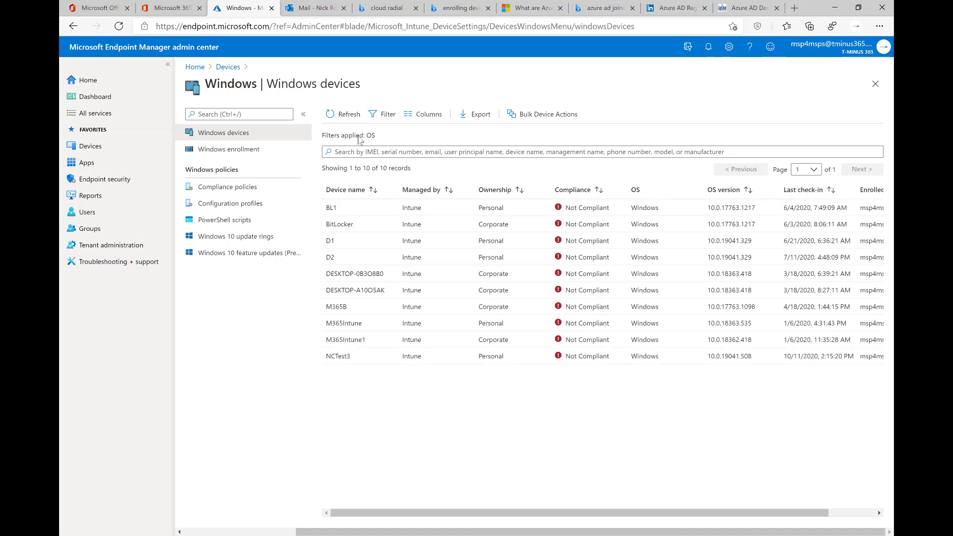
Step: Keep refreshing the Windows devices list until NCTest2 shows up as the 11th record
{"action": "left_click", "coordinate": [342, 113]}
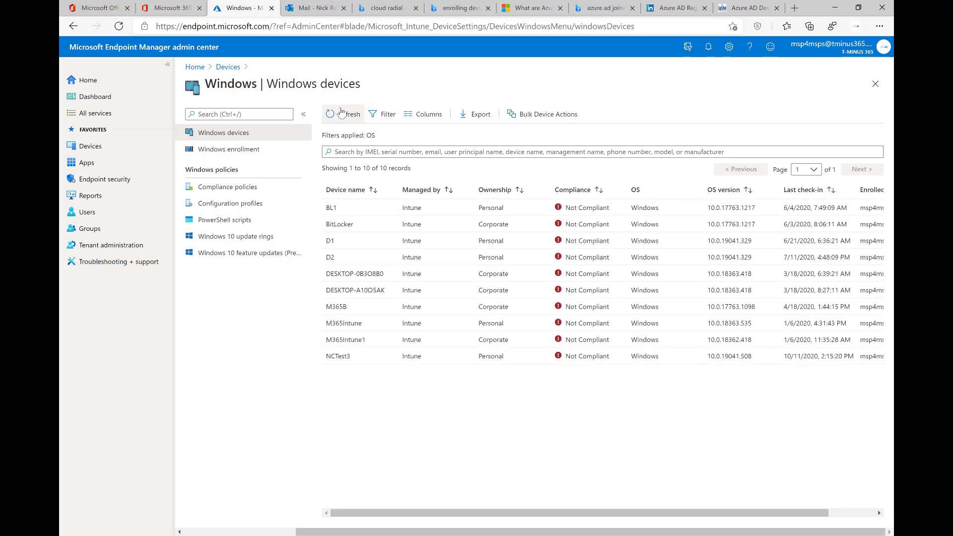
{"action": "left_click", "coordinate": [341, 113]}
{"action": "left_click", "coordinate": [342, 114]}
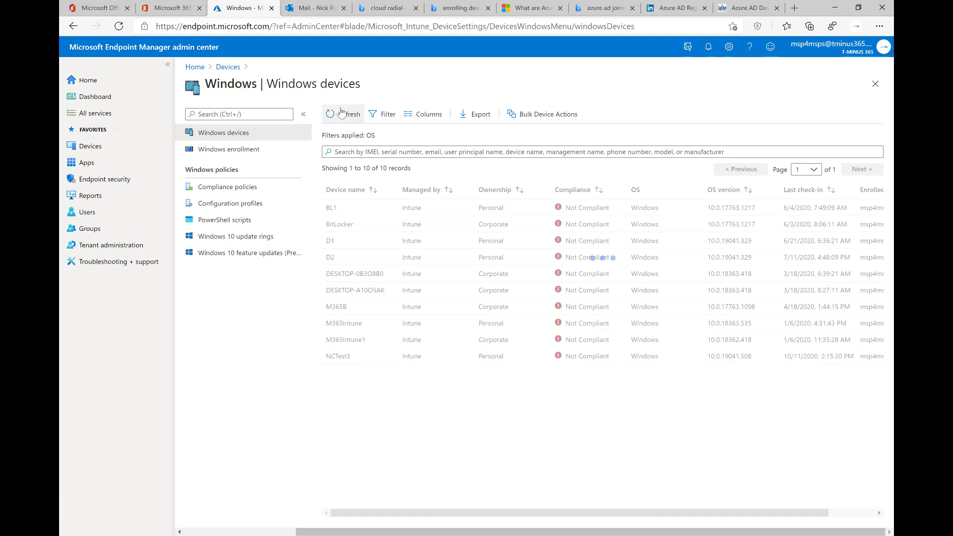
{"action": "left_click", "coordinate": [342, 113]}
{"action": "left_click", "coordinate": [341, 113]}
Step: Refresh the list once more and open NCTest2's Overview page
{"action": "left_click", "coordinate": [342, 113]}
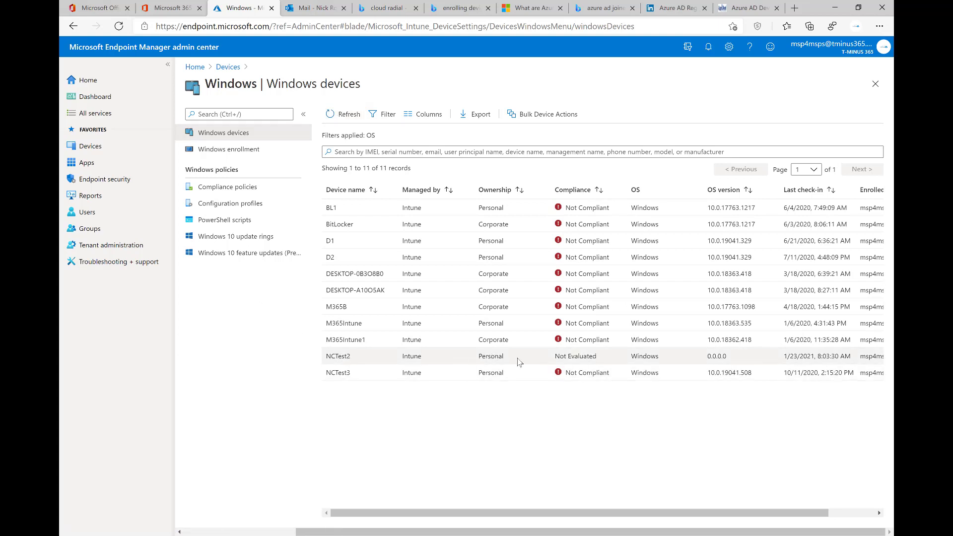
{"action": "left_click", "coordinate": [347, 355]}
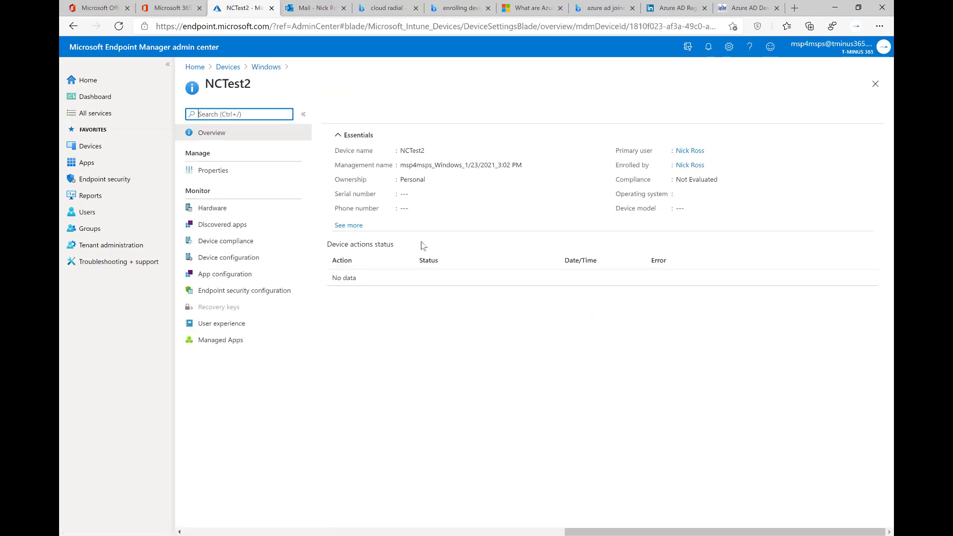
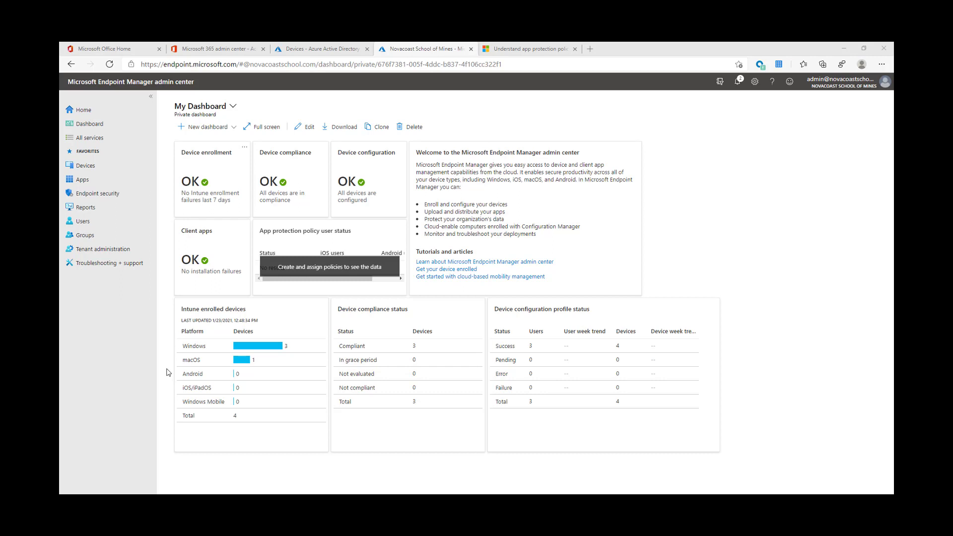
Step: In Windows enrollment > Automatic Enrollment, change the MAM user scope to None and save
{"action": "left_click", "coordinate": [101, 167]}
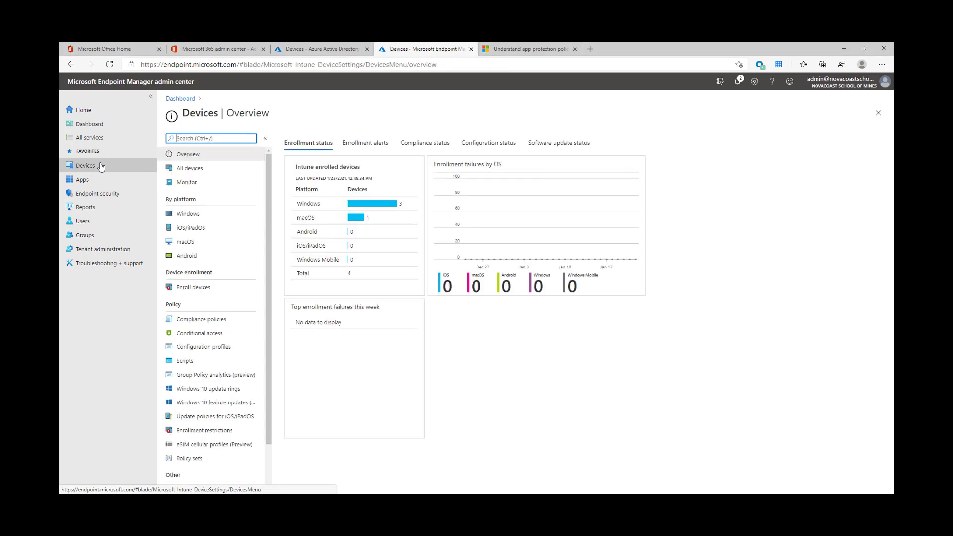
{"action": "left_click", "coordinate": [223, 213]}
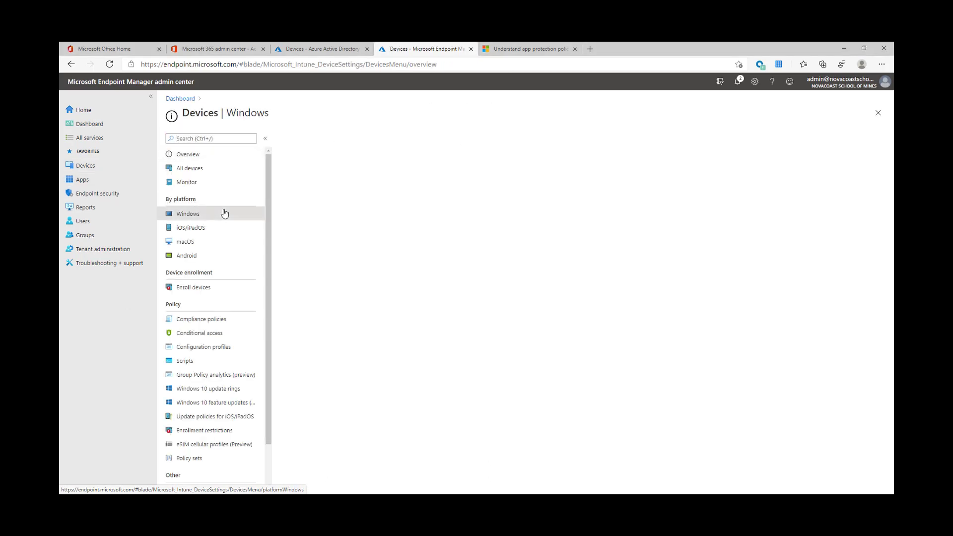
{"action": "left_click", "coordinate": [254, 169]}
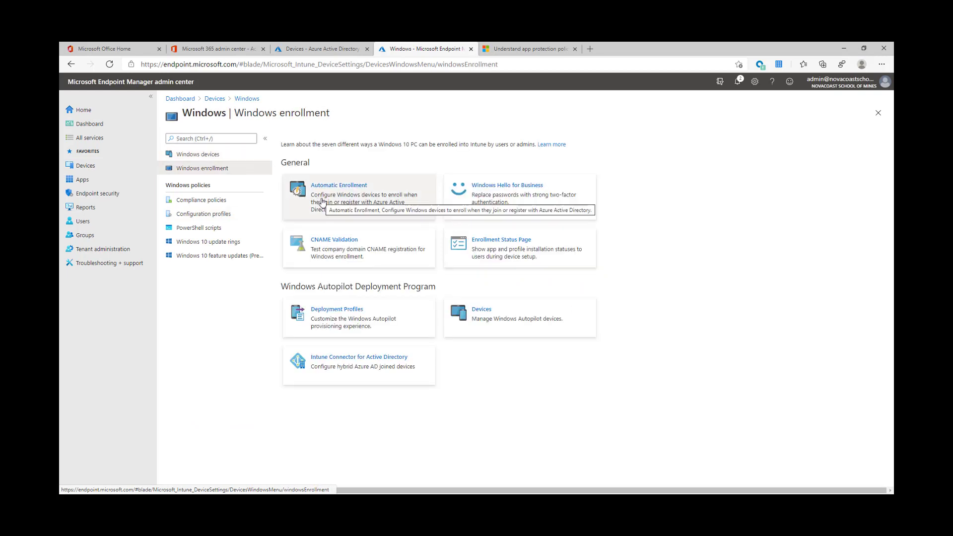
{"action": "left_click", "coordinate": [322, 201]}
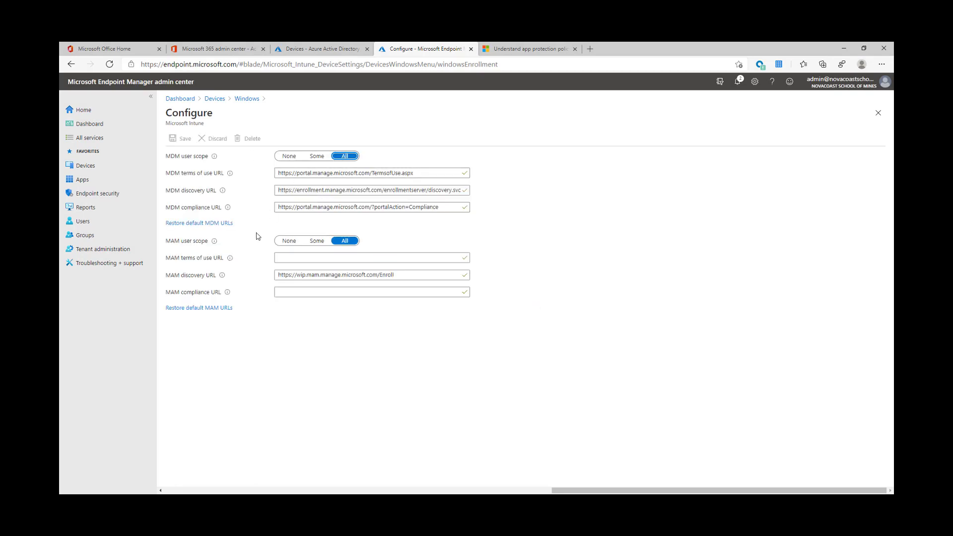
{"action": "left_click", "coordinate": [288, 242]}
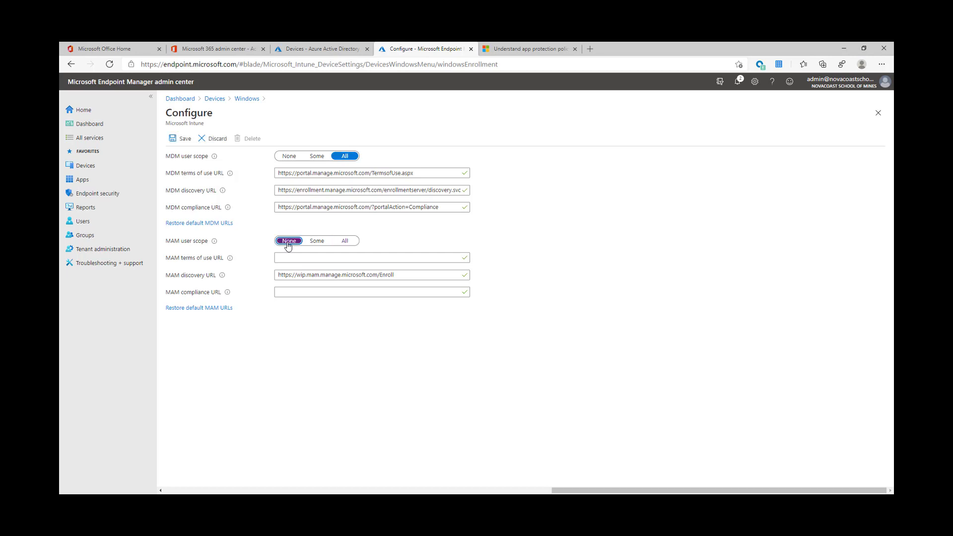
{"action": "left_click", "coordinate": [183, 139]}
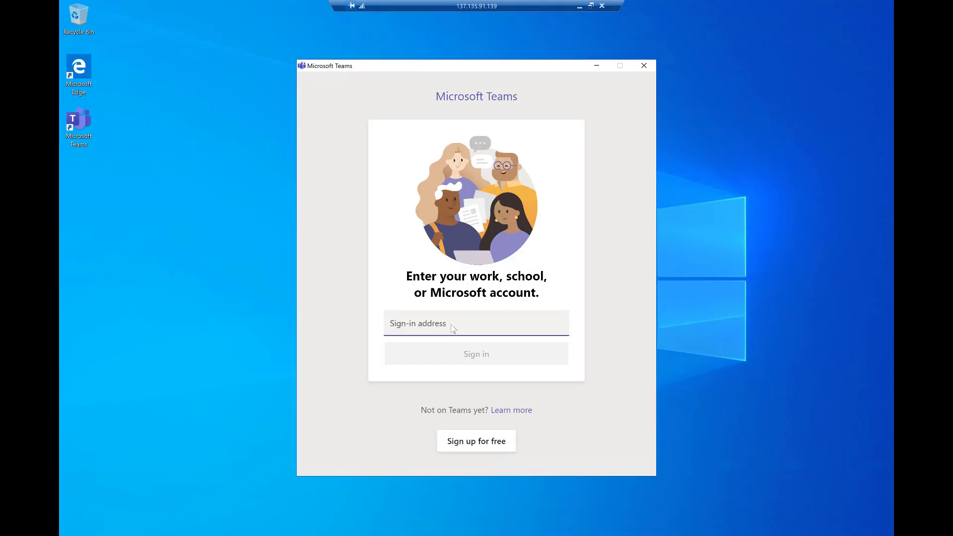
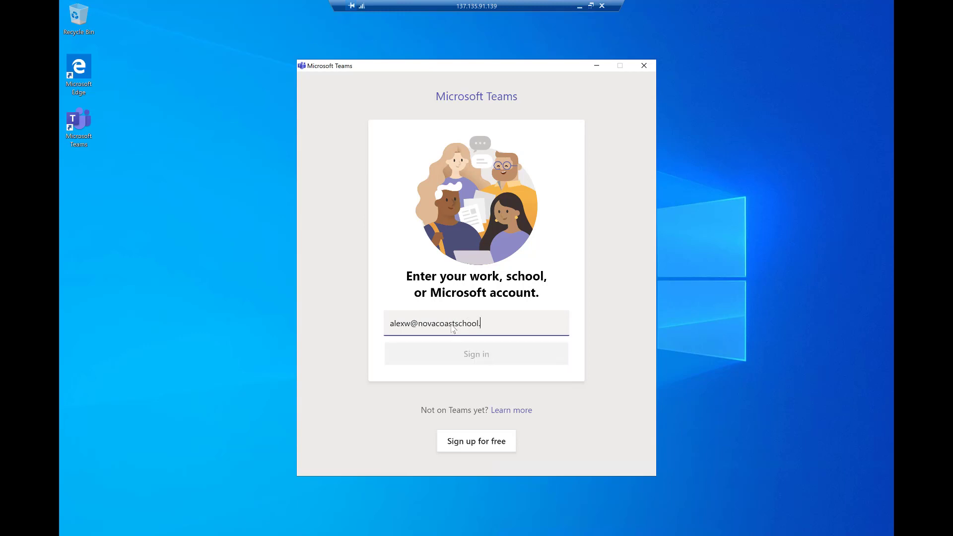
Step: Sign in to Teams with the user's work e-mail address and account password
{"action": "key", "text": "Return"}
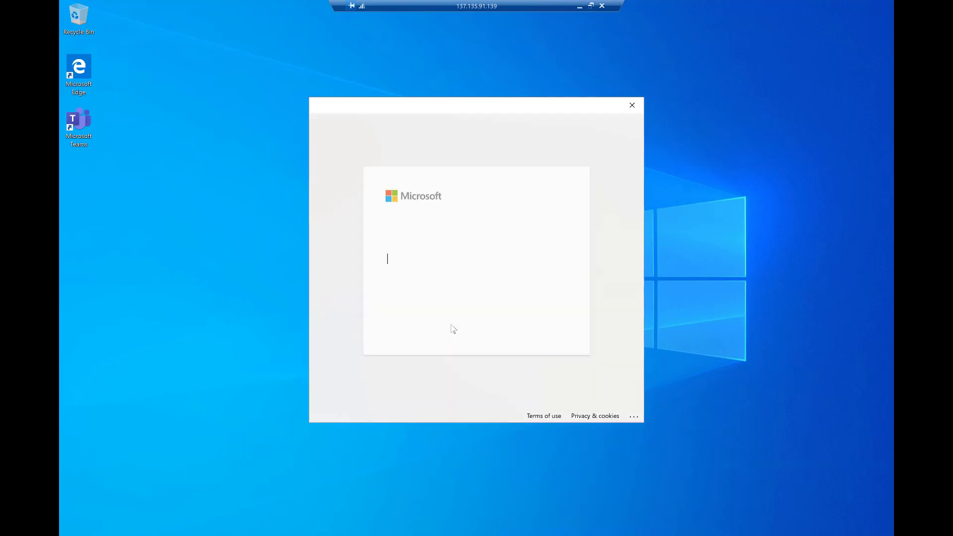
{"action": "type", "text": "*******"}
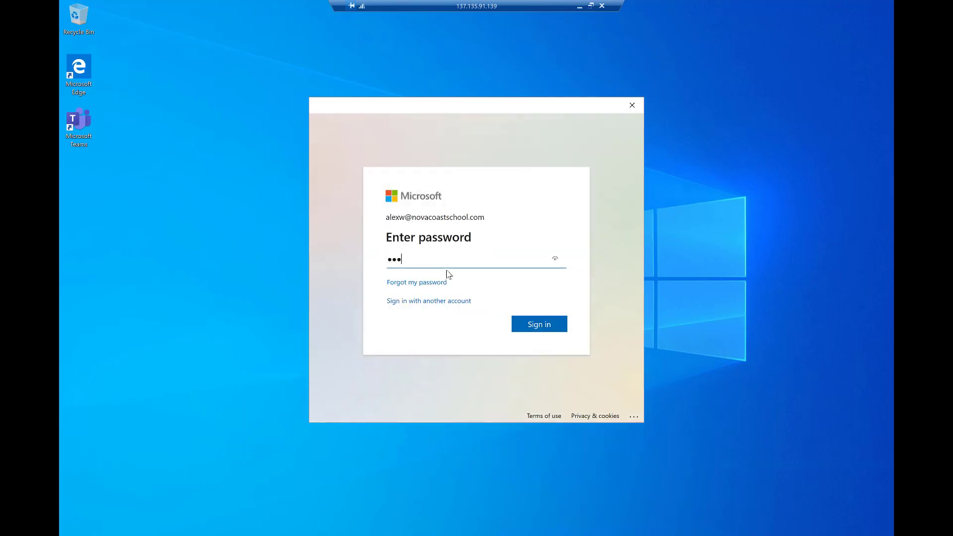
{"action": "left_click", "coordinate": [527, 319]}
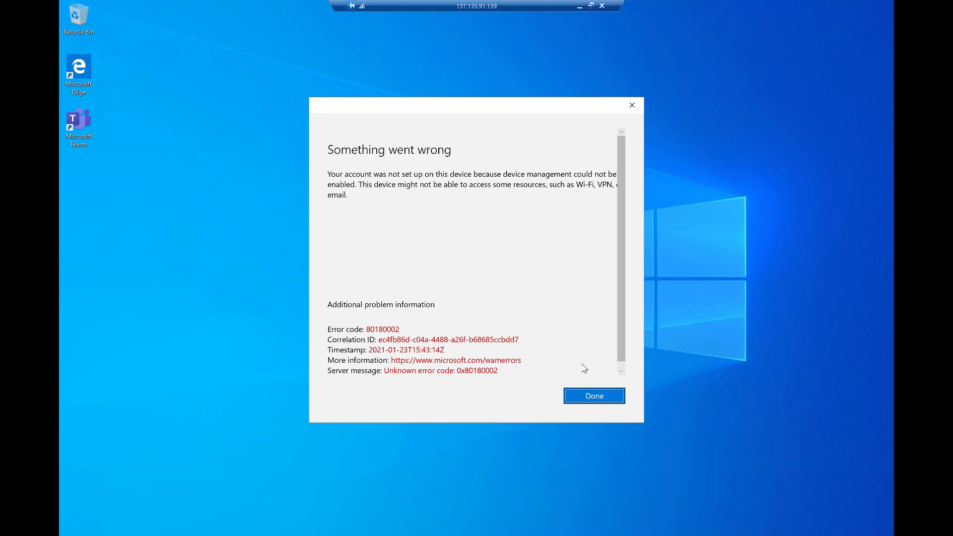
Step: Review the device management sign-in error and dismiss it with Done
{"action": "scroll", "coordinate": [583, 368], "scroll_direction": "down", "scroll_amount": 1}
{"action": "scroll", "coordinate": [579, 349], "scroll_direction": "up", "scroll_amount": 1}
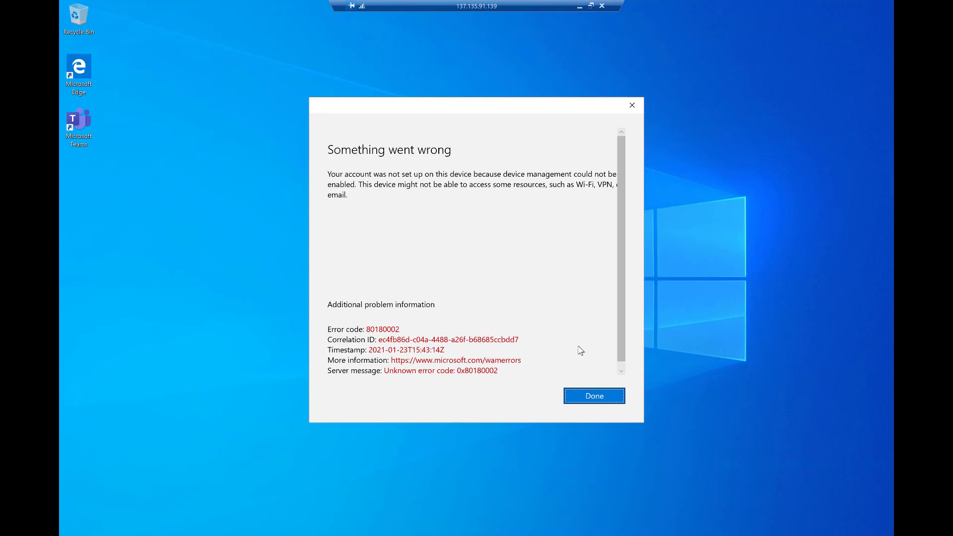
{"action": "left_click", "coordinate": [592, 398]}
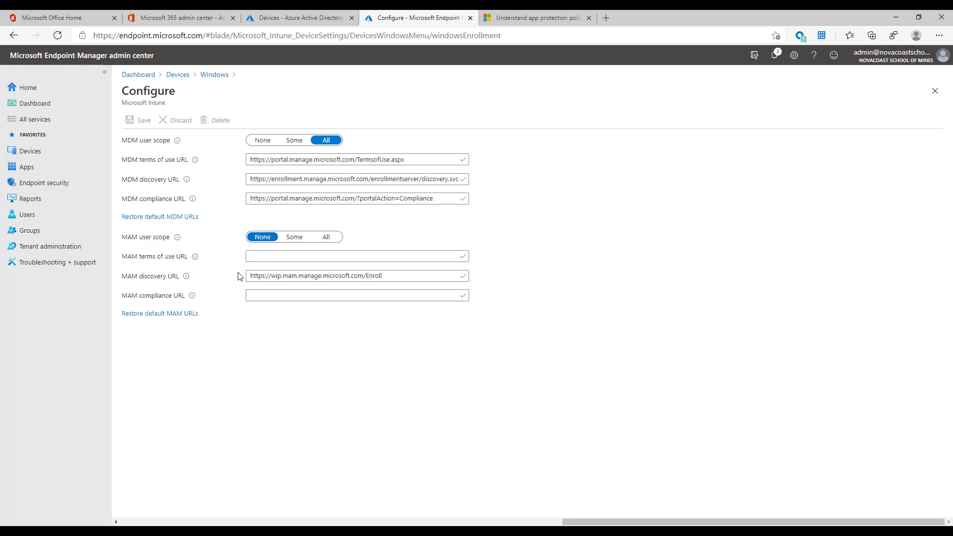
Step: Open the All Users enrollment restriction's platform settings under Enrollment restrictions
{"action": "left_click", "coordinate": [41, 153]}
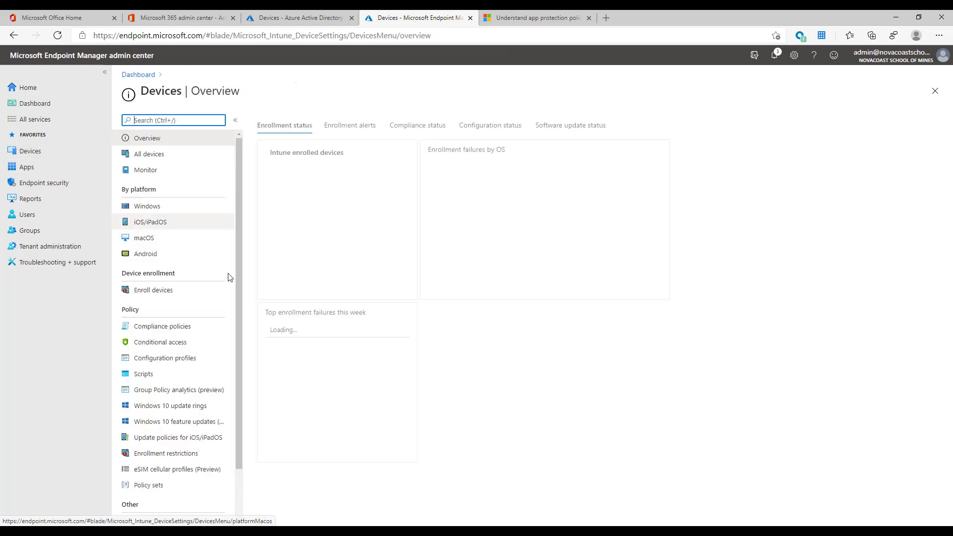
{"action": "left_click", "coordinate": [186, 290]}
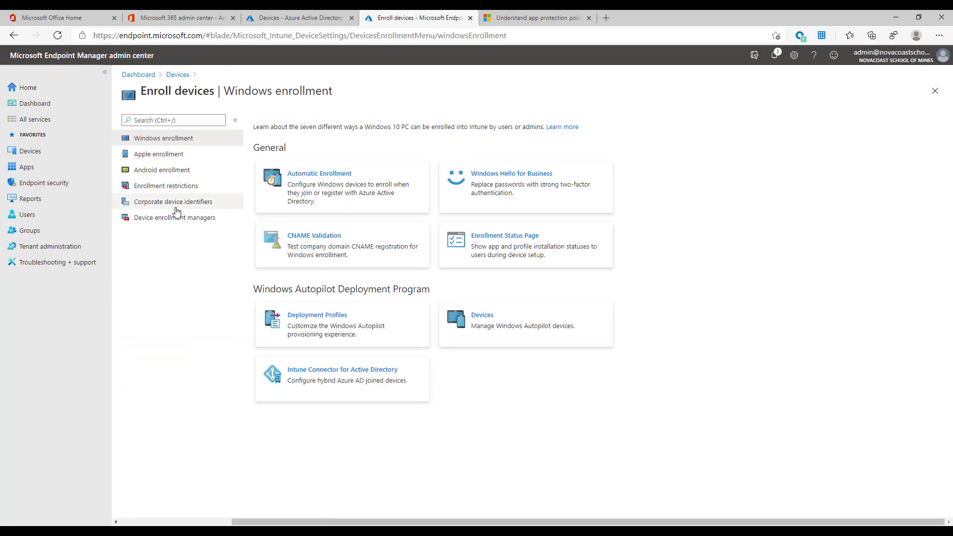
{"action": "left_click", "coordinate": [178, 187]}
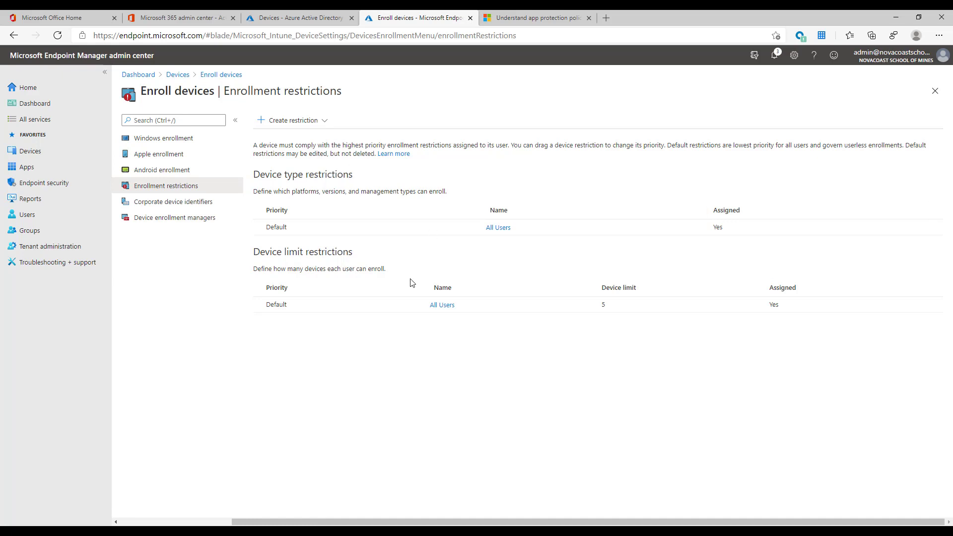
{"action": "left_click", "coordinate": [491, 229]}
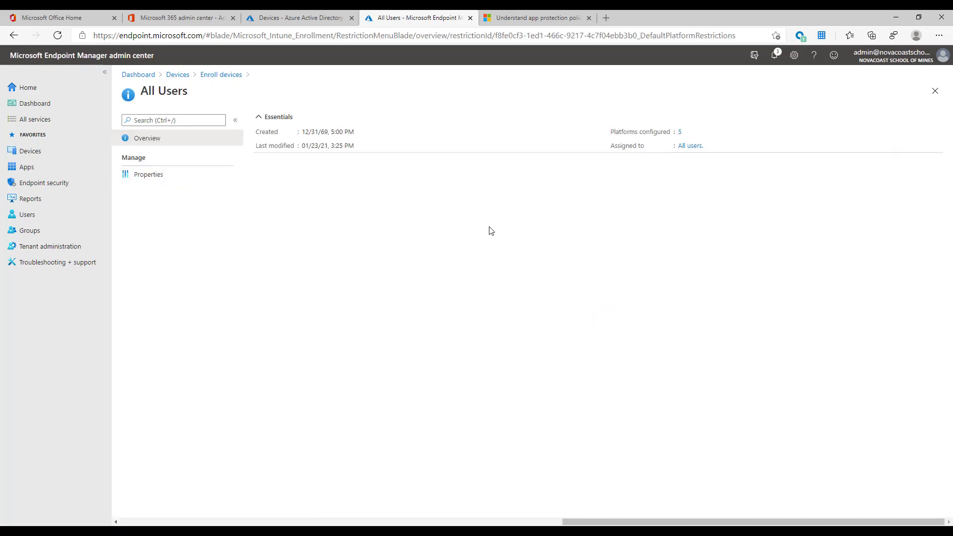
{"action": "left_click", "coordinate": [151, 180]}
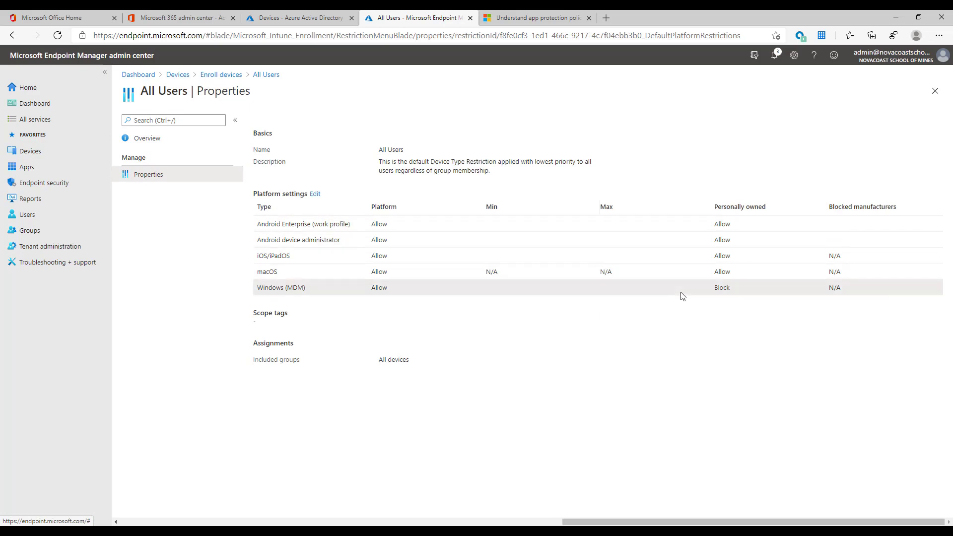
Step: Highlight the Block value for personally owned Windows, then go to the Apps overview
{"action": "left_click_drag", "start_coordinate": [732, 292], "coordinate": [718, 294]}
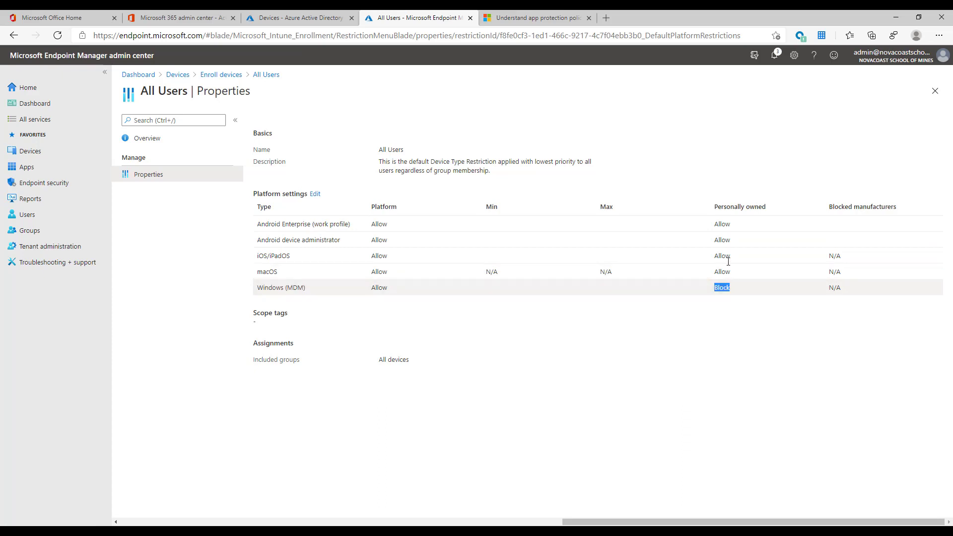
{"action": "left_click_drag", "start_coordinate": [717, 207], "coordinate": [773, 213]}
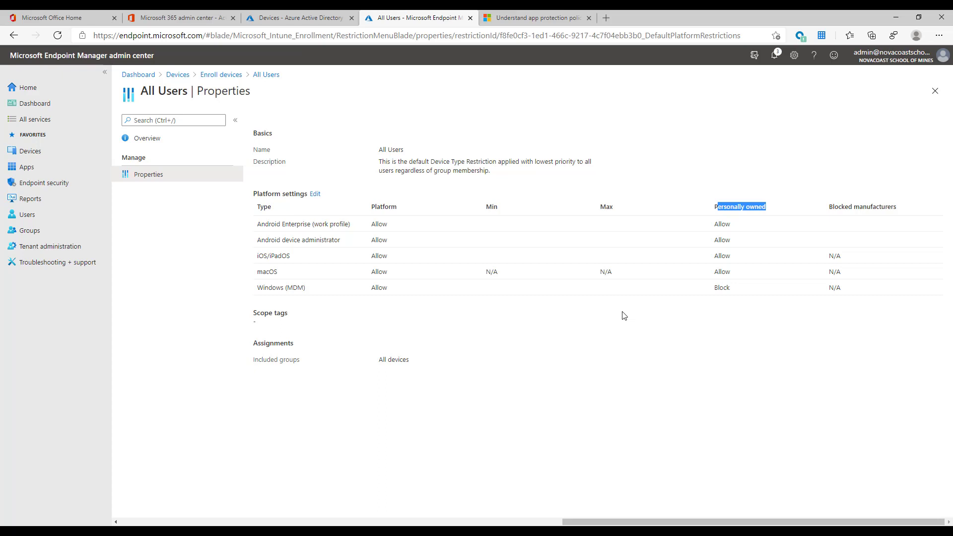
{"action": "left_click", "coordinate": [624, 316]}
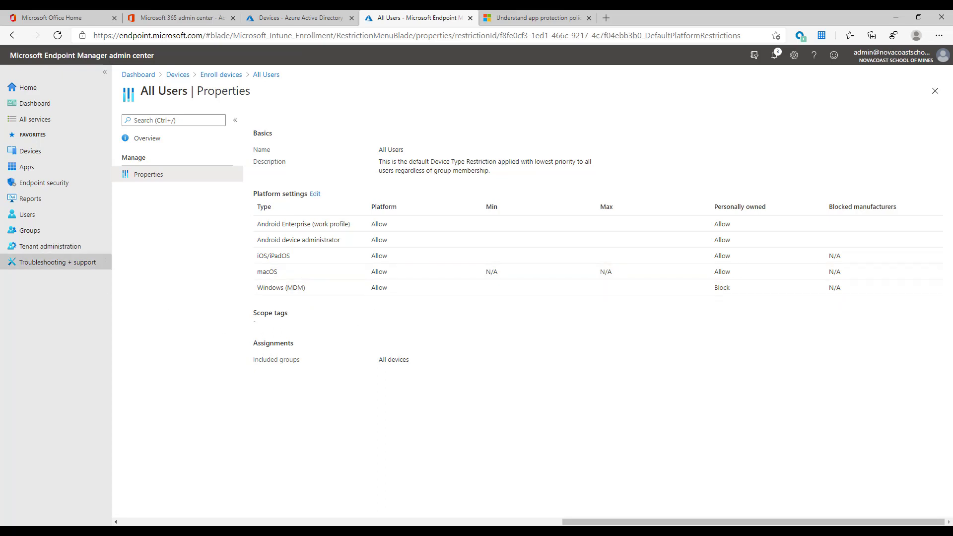
{"action": "left_click", "coordinate": [102, 164]}
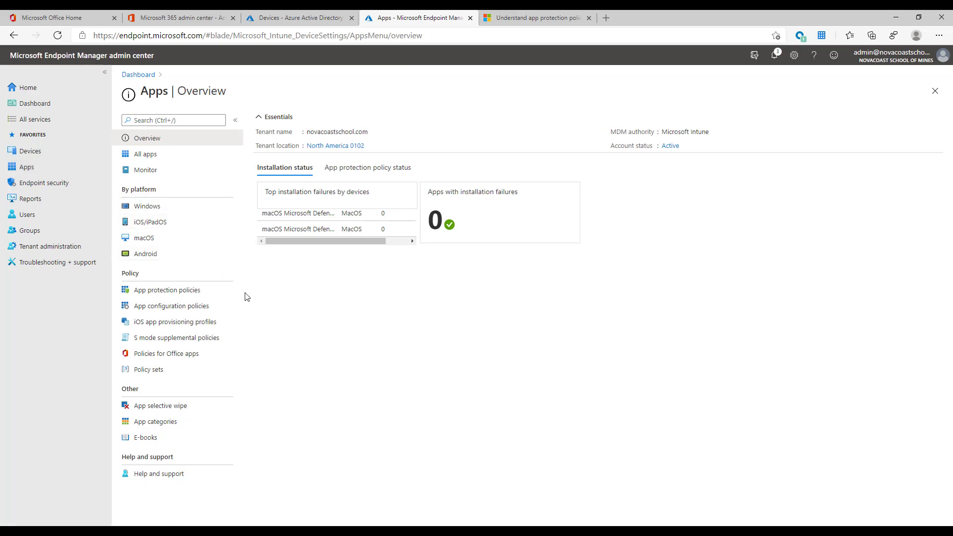
Step: Review the app protection policies list, then move to Endpoint security
{"action": "left_click", "coordinate": [207, 297]}
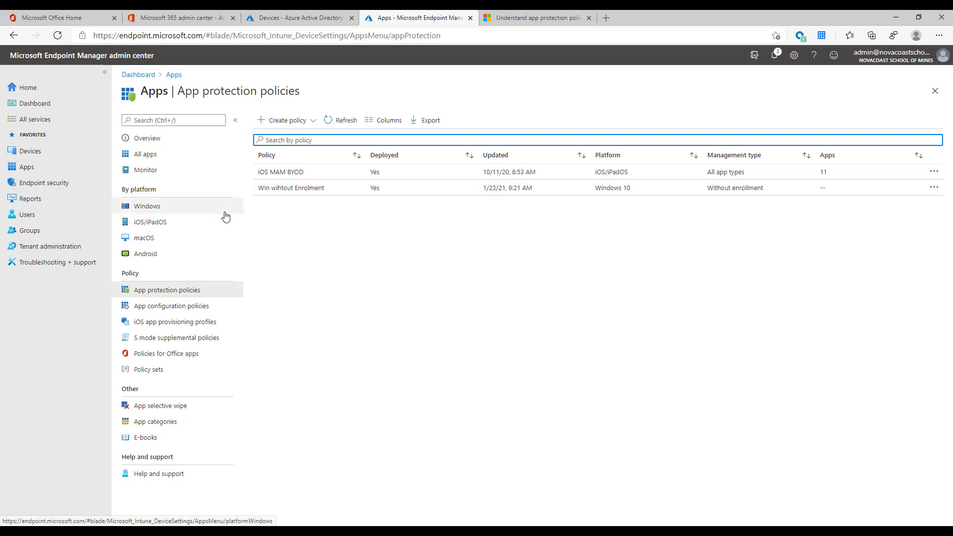
{"action": "left_click", "coordinate": [62, 182]}
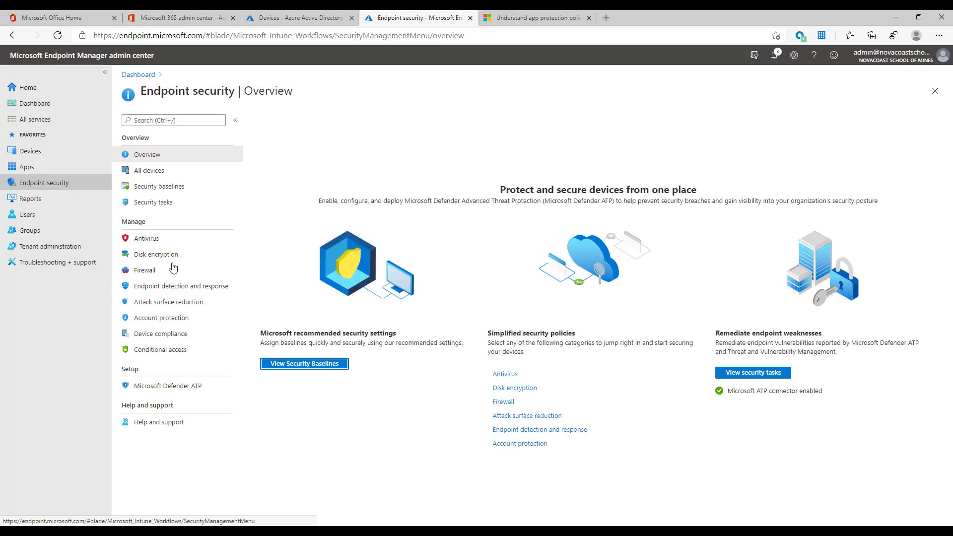
Step: Open Conditional access under Manage to list the MCAS Test and CA Test policies
{"action": "left_click", "coordinate": [187, 351]}
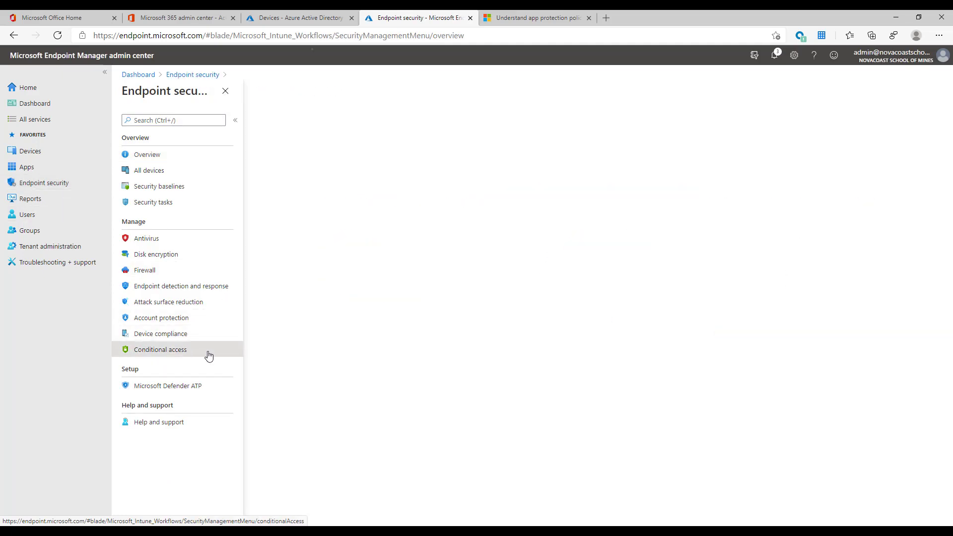